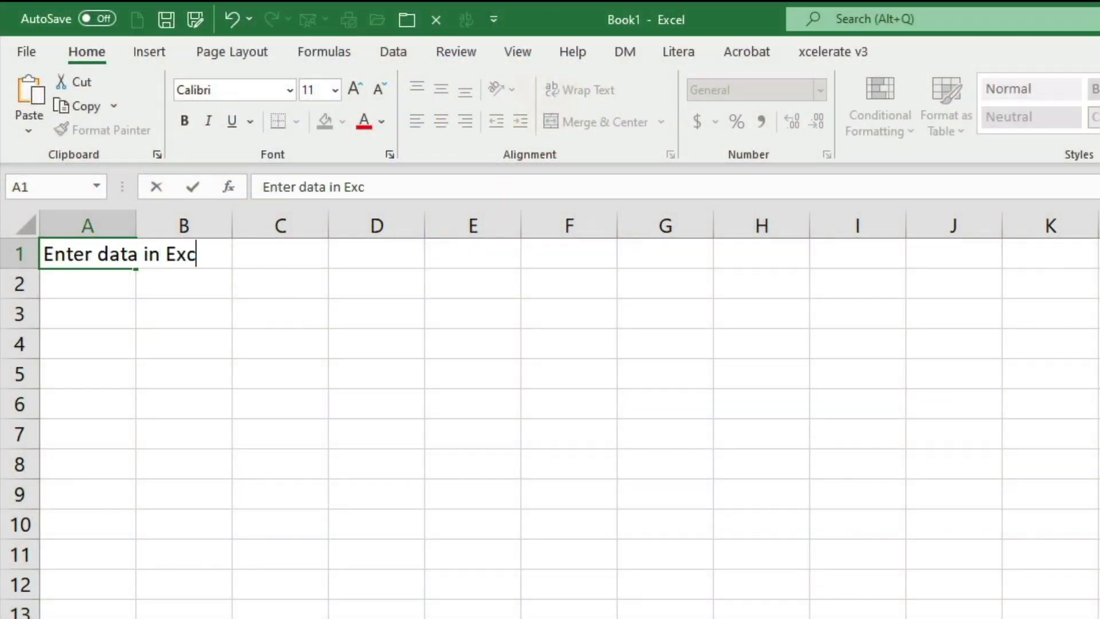
Enter practice text in A1, then overwrite its first word with 'Edit'.
{"action": "type", "text": "el"}
{"action": "key", "text": "ctrl+Return"}
{"action": "double_click", "coordinate": [63, 253]}
{"action": "type", "text": "E"}
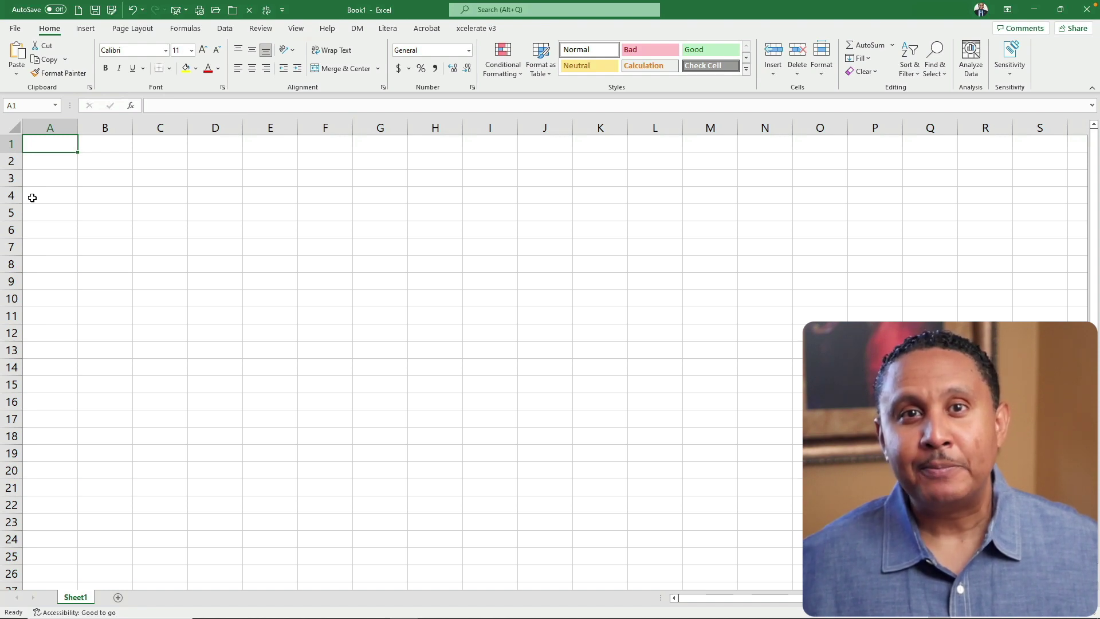
Type the first name in A1, cancel it once, then retype and confirm it.
{"action": "type", "text": "Ivan"}
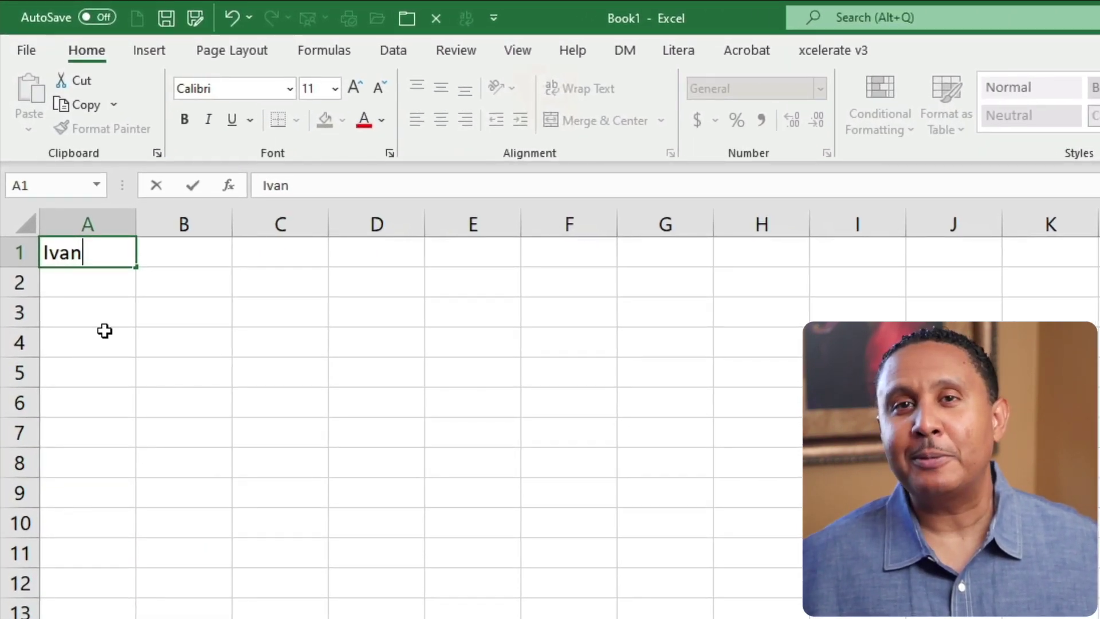
{"action": "left_click", "coordinate": [149, 194]}
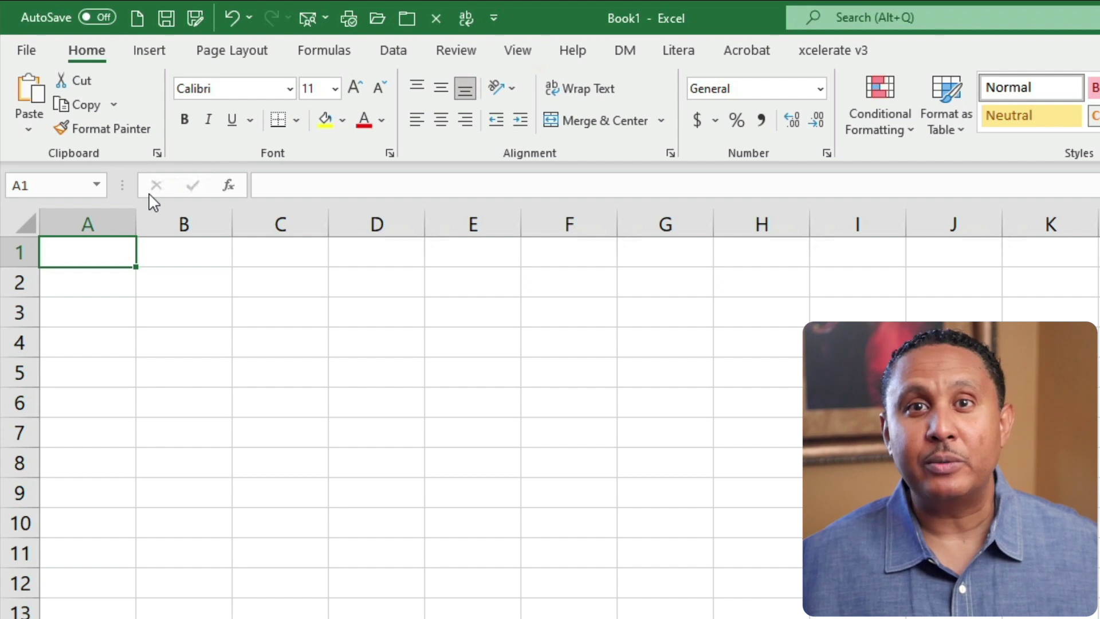
{"action": "type", "text": "Ivan"}
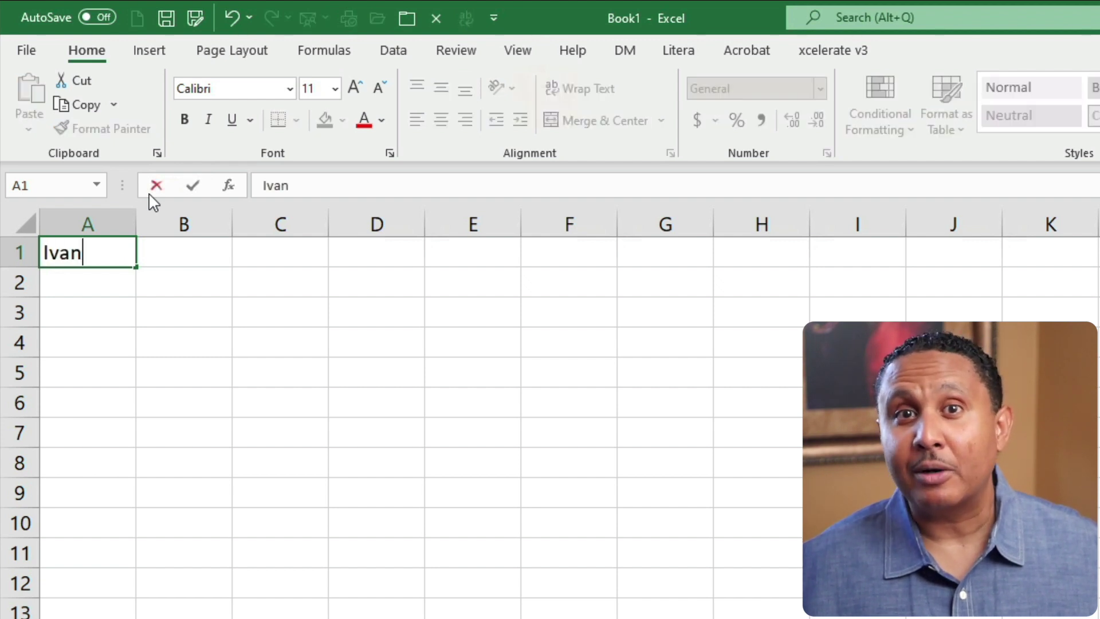
{"action": "left_click", "coordinate": [196, 187]}
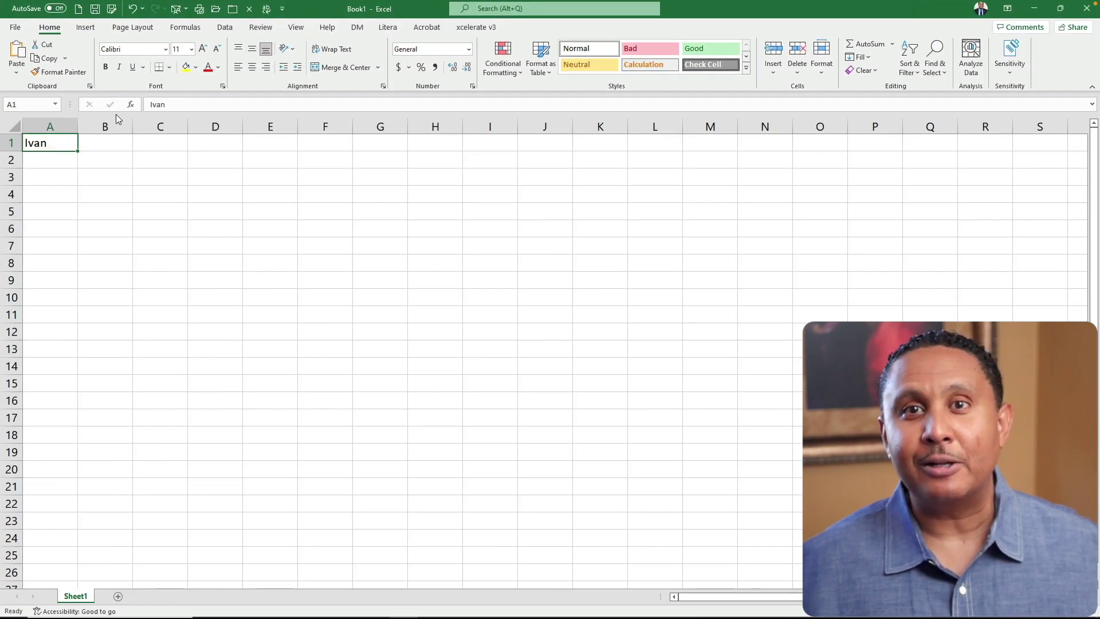
{"action": "key", "text": "Delete"}
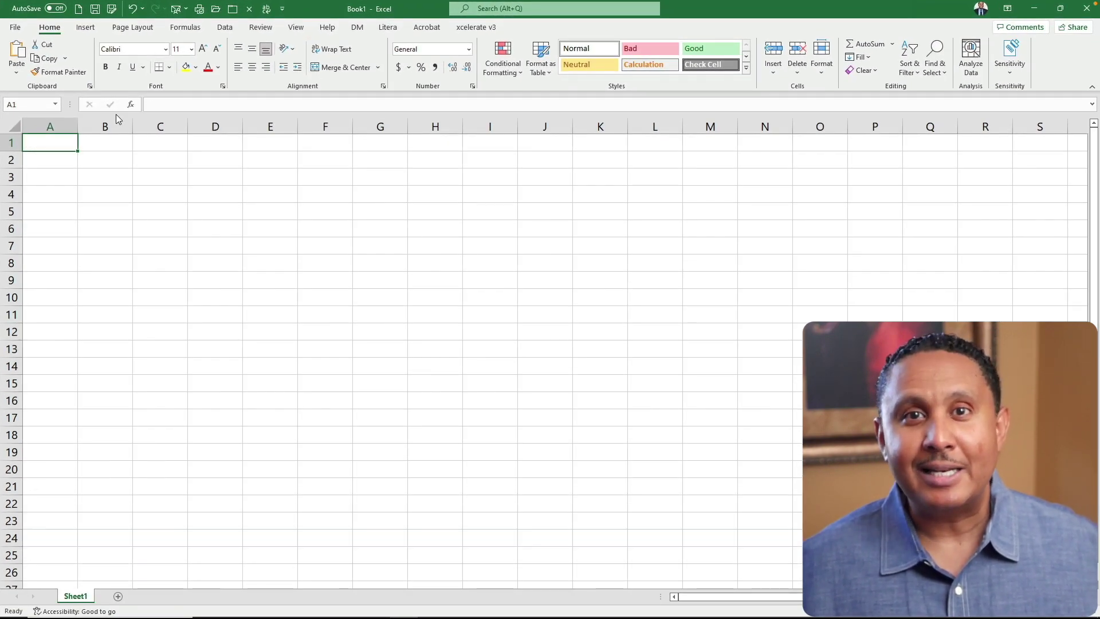
{"action": "type", "text": "Ivan"}
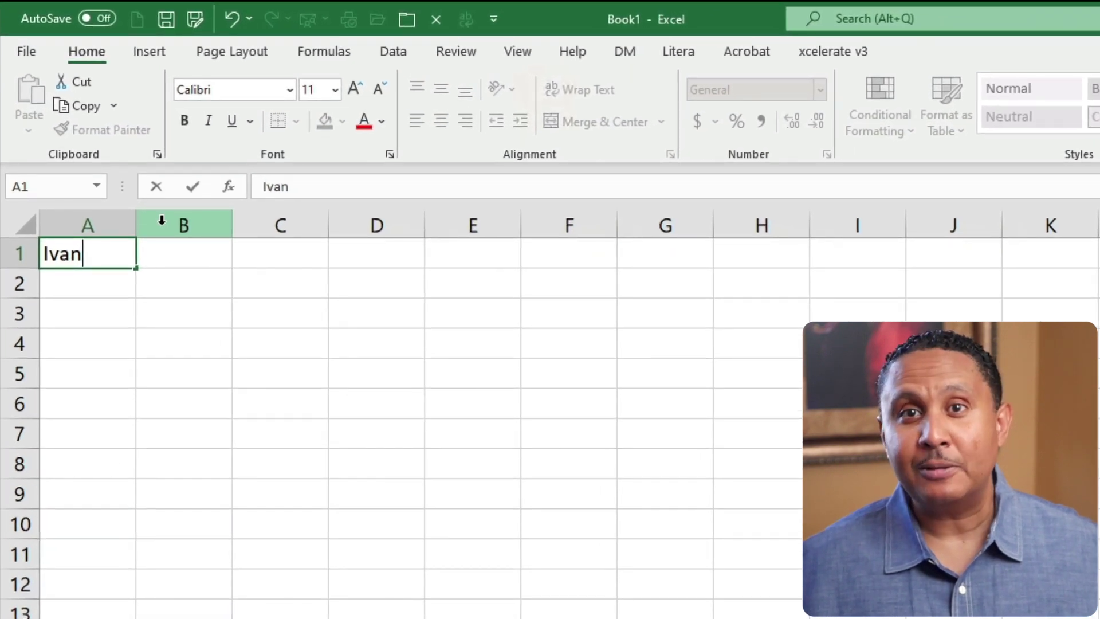
{"action": "key", "text": "Escape"}
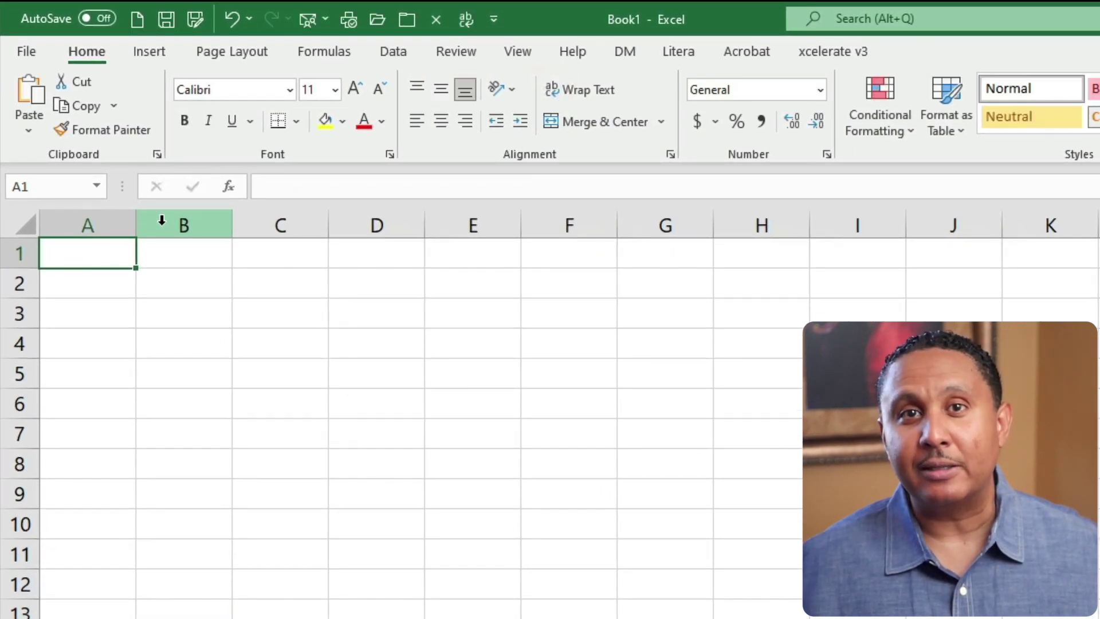
{"action": "type", "text": "Ivan"}
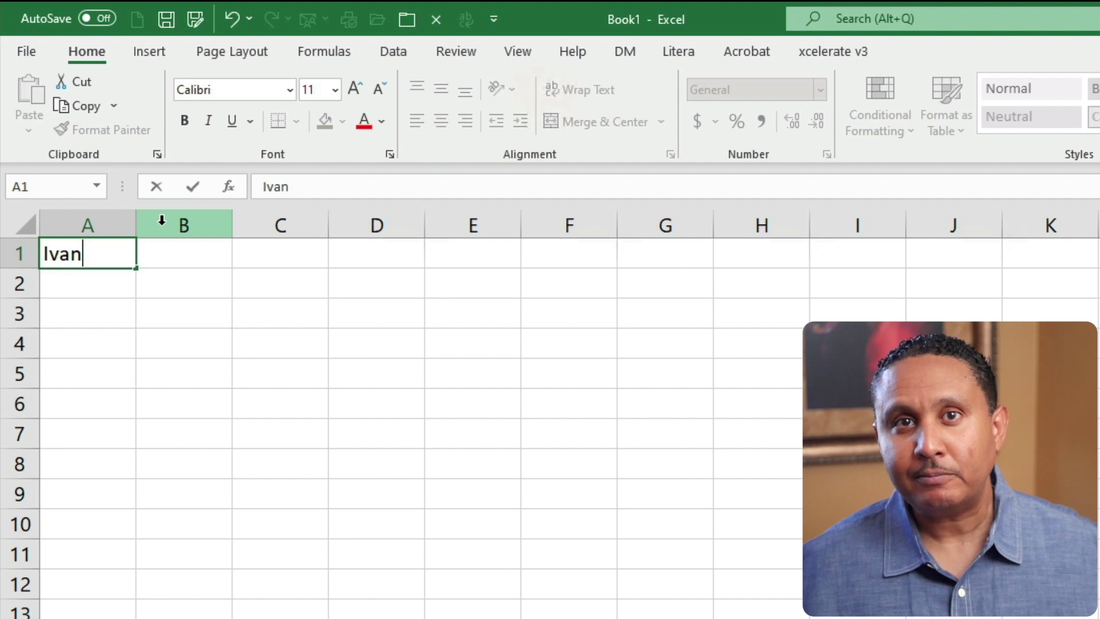
{"action": "key", "text": "Return"}
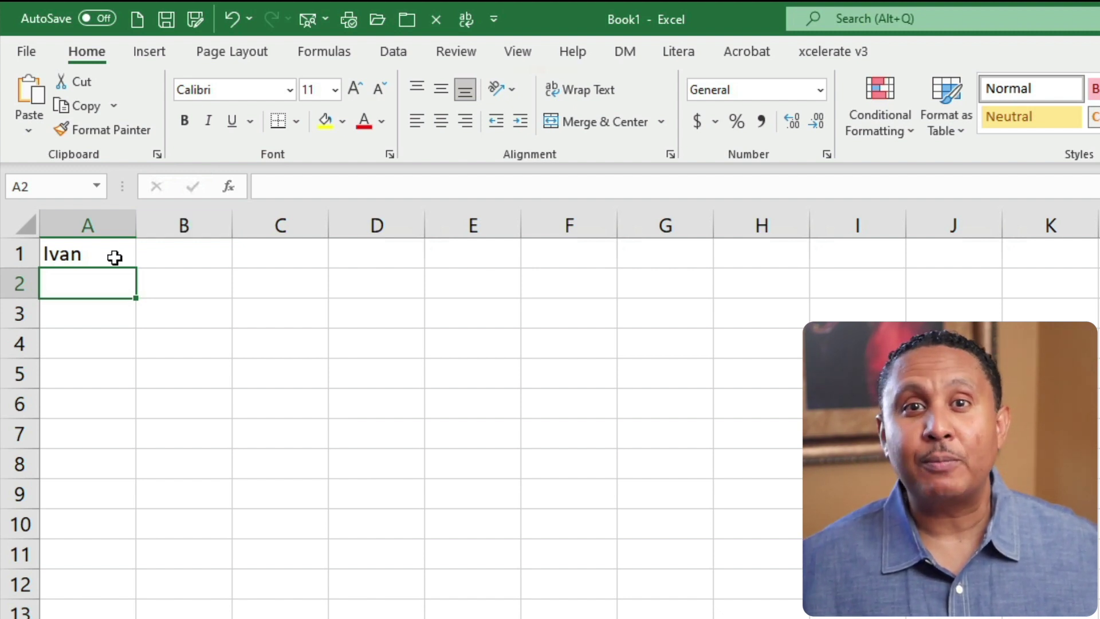
{"action": "left_click", "coordinate": [115, 258]}
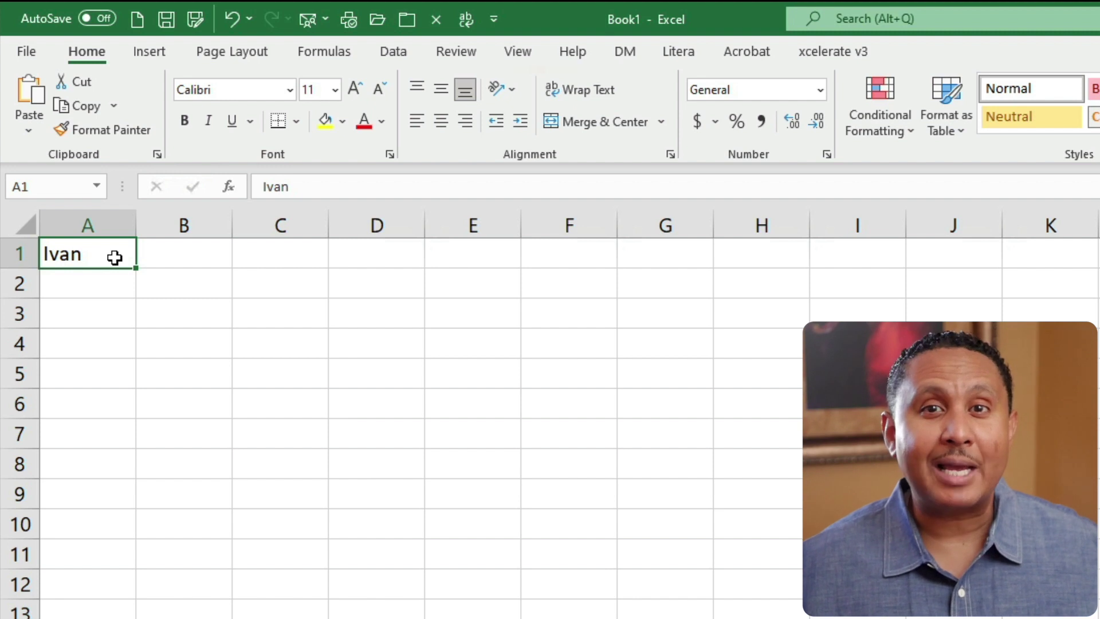
{"action": "double_click", "coordinate": [114, 258]}
{"action": "key", "text": "BackSpace"}
{"action": "key", "text": "BackSpace"}
{"action": "type", "text": "an"}
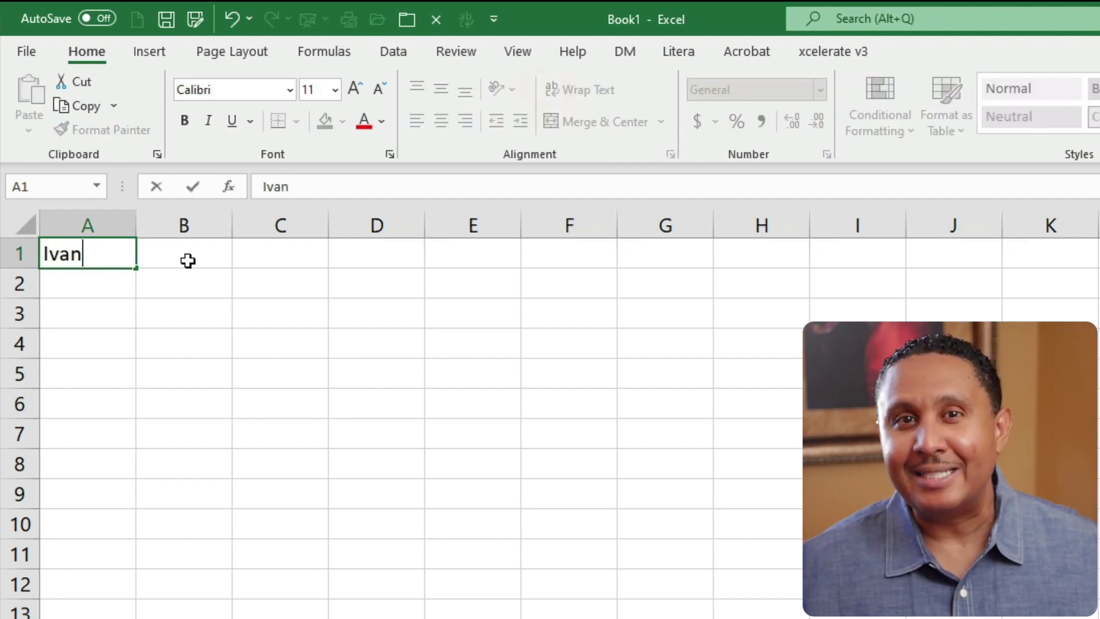
{"action": "left_click", "coordinate": [194, 261]}
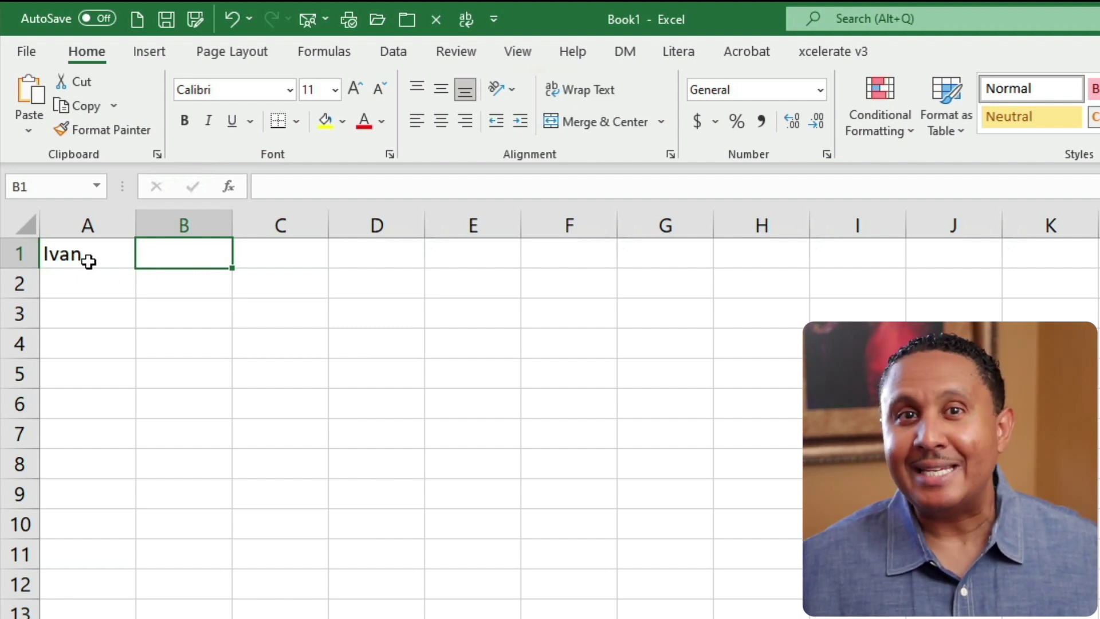
{"action": "left_click", "coordinate": [88, 261]}
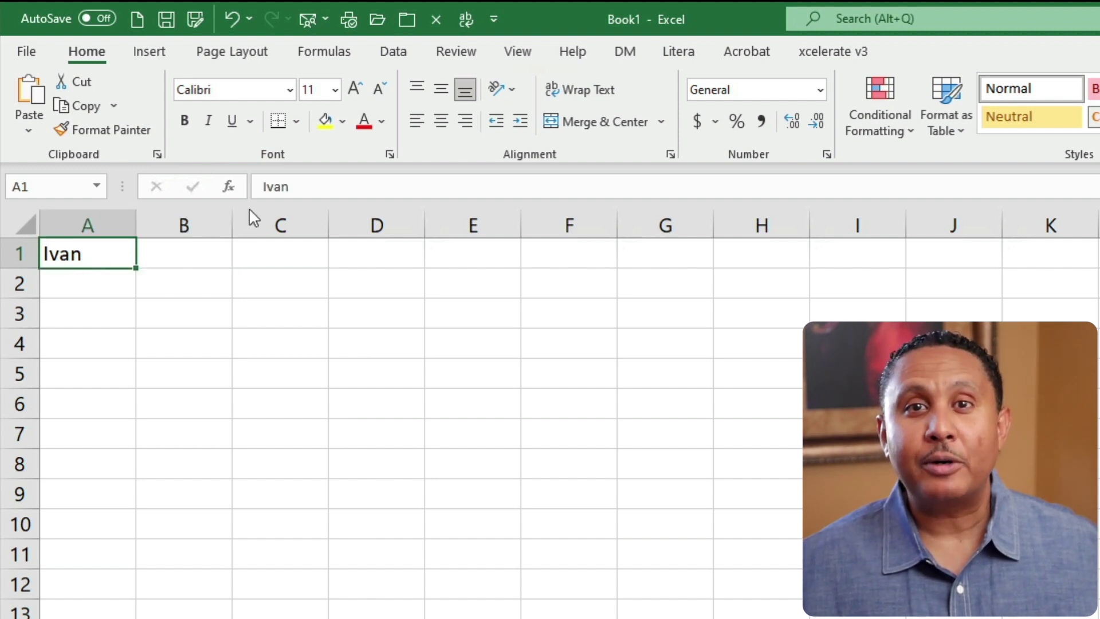
{"action": "left_click", "coordinate": [107, 292]}
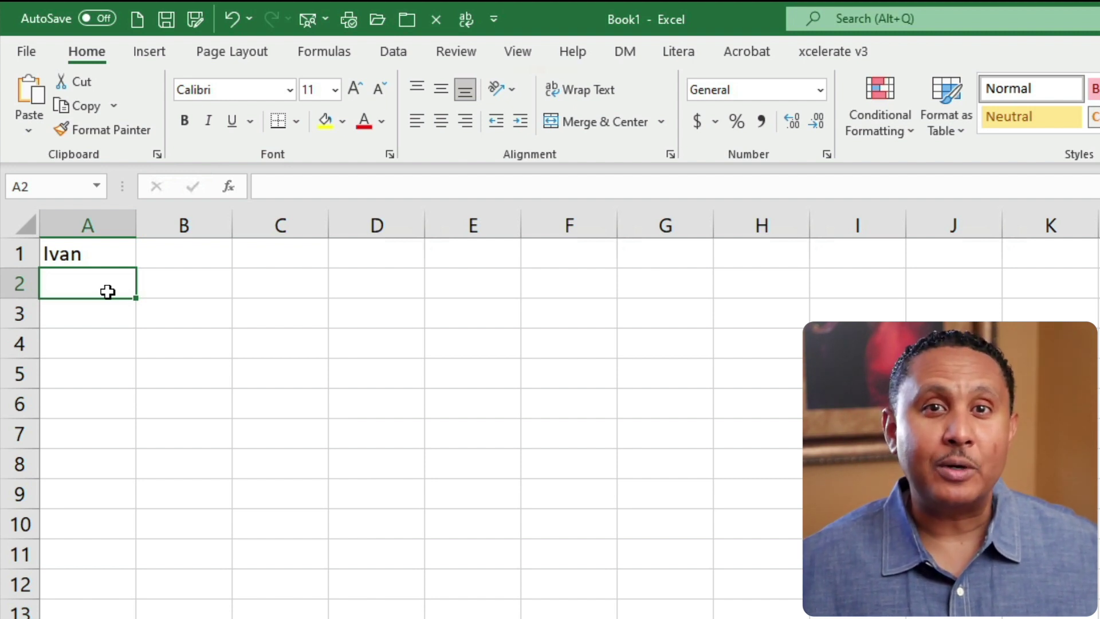
{"action": "left_click", "coordinate": [101, 261]}
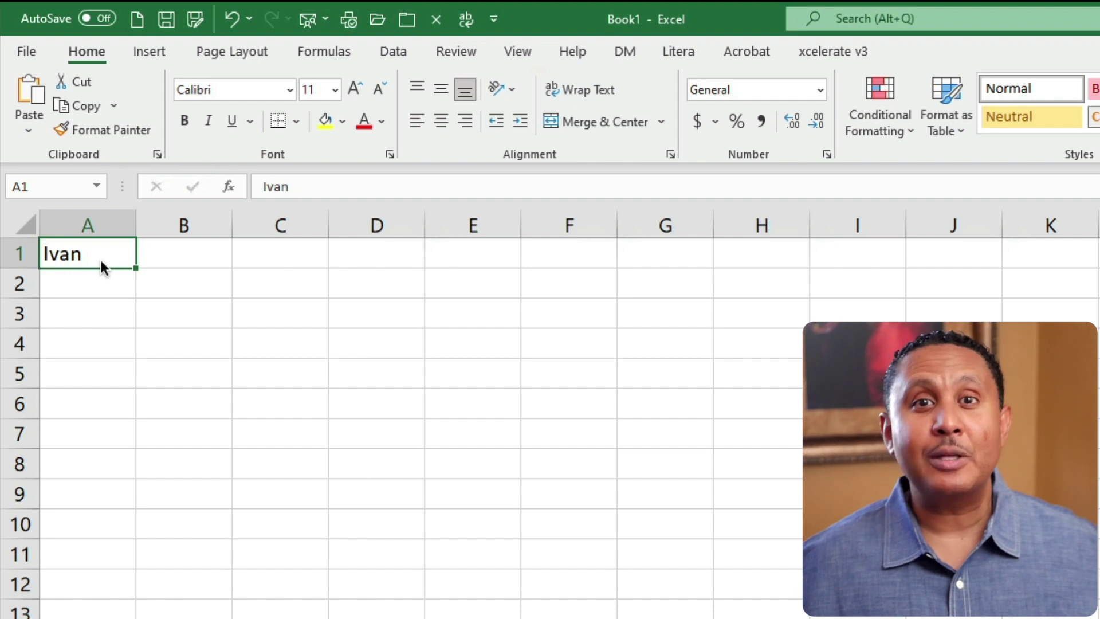
{"action": "type", "text": "Susan"}
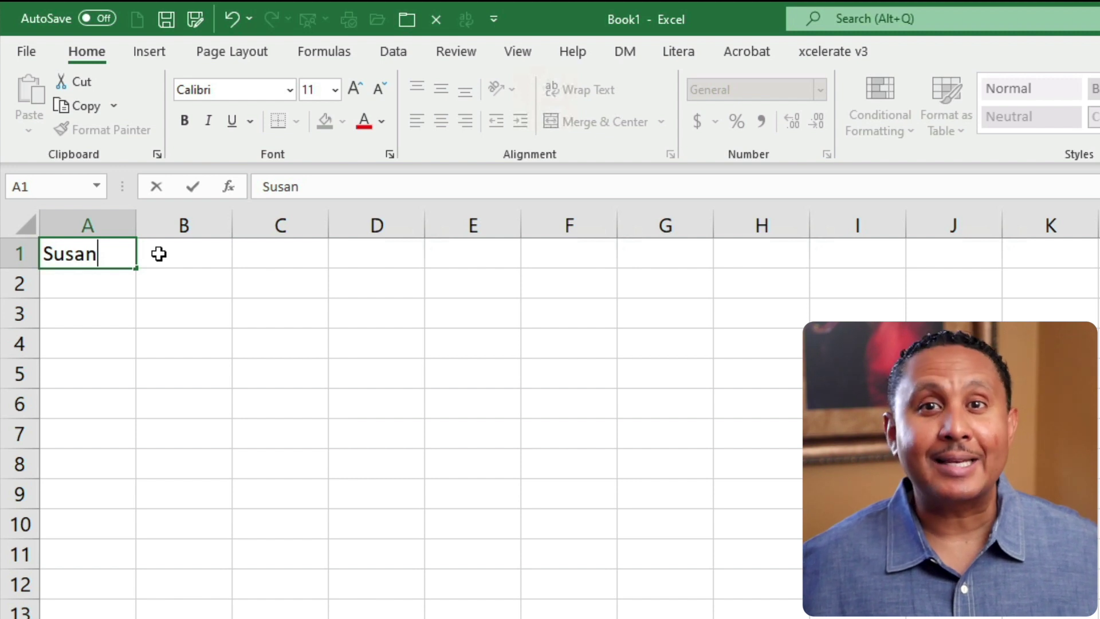
{"action": "left_click", "coordinate": [156, 187]}
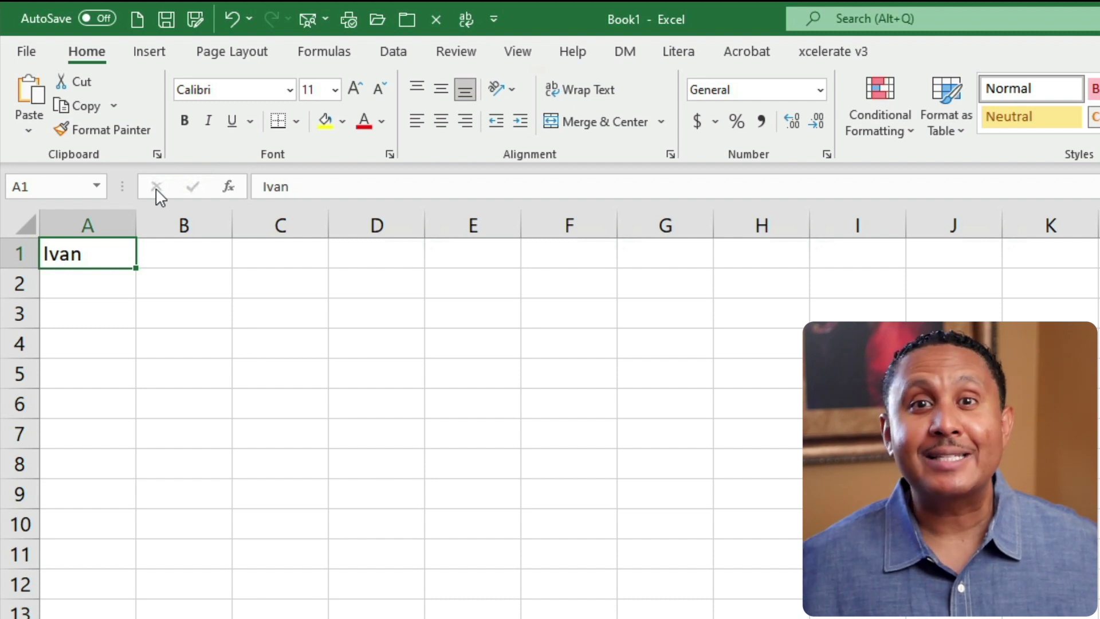
{"action": "type", "text": "Susan"}
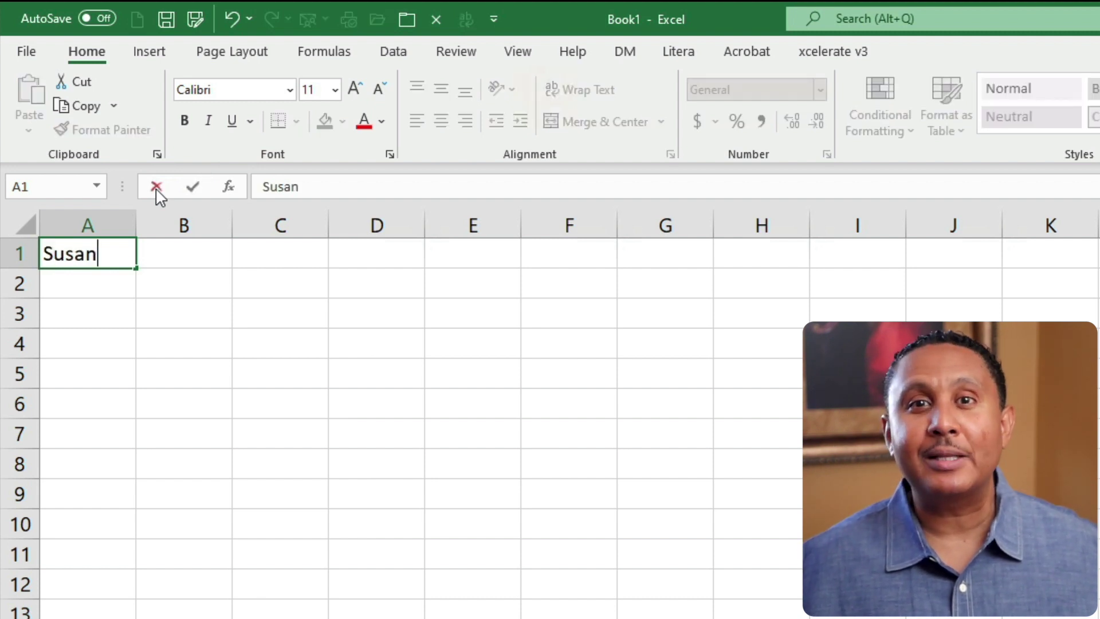
{"action": "left_click", "coordinate": [194, 188]}
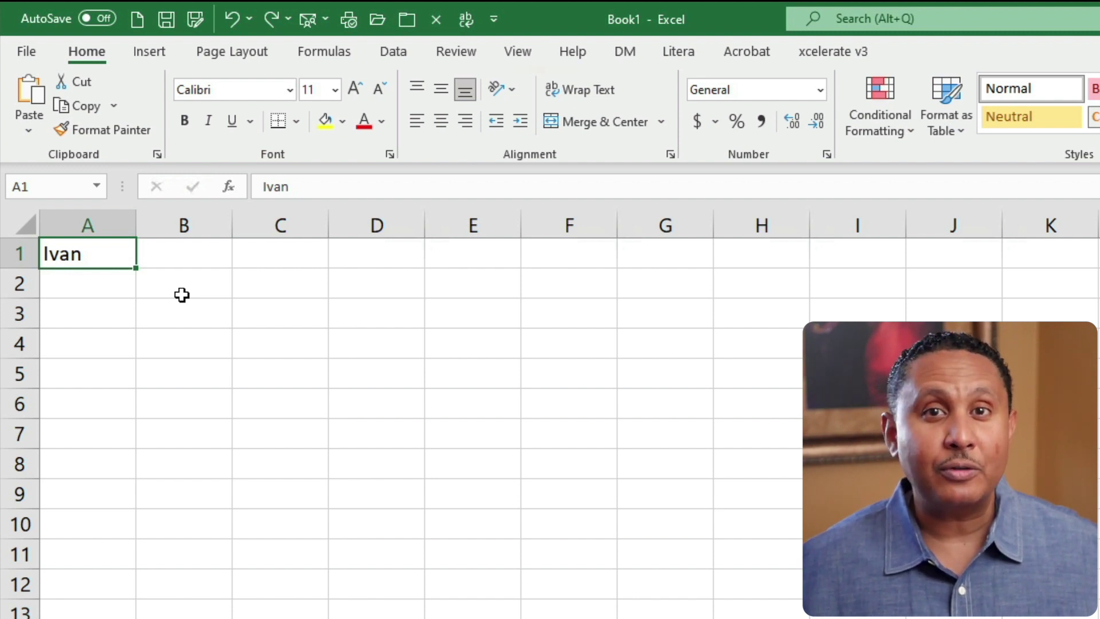
Append the word 'YouTube' after the first name in A1 and commit the entry.
{"action": "double_click", "coordinate": [60, 253]}
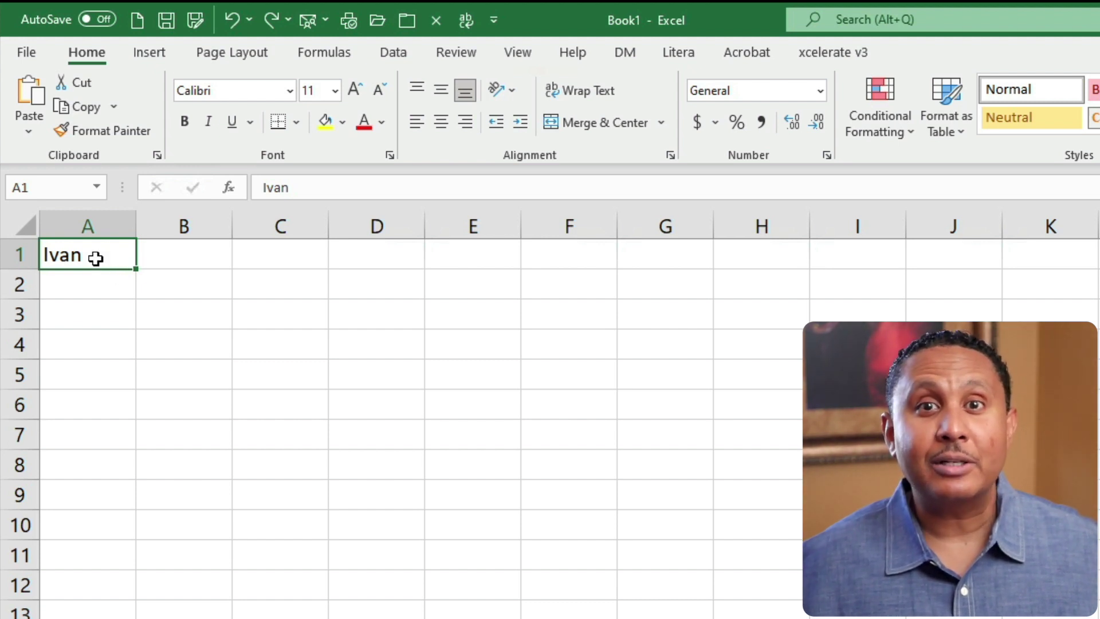
{"action": "left_click", "coordinate": [300, 187]}
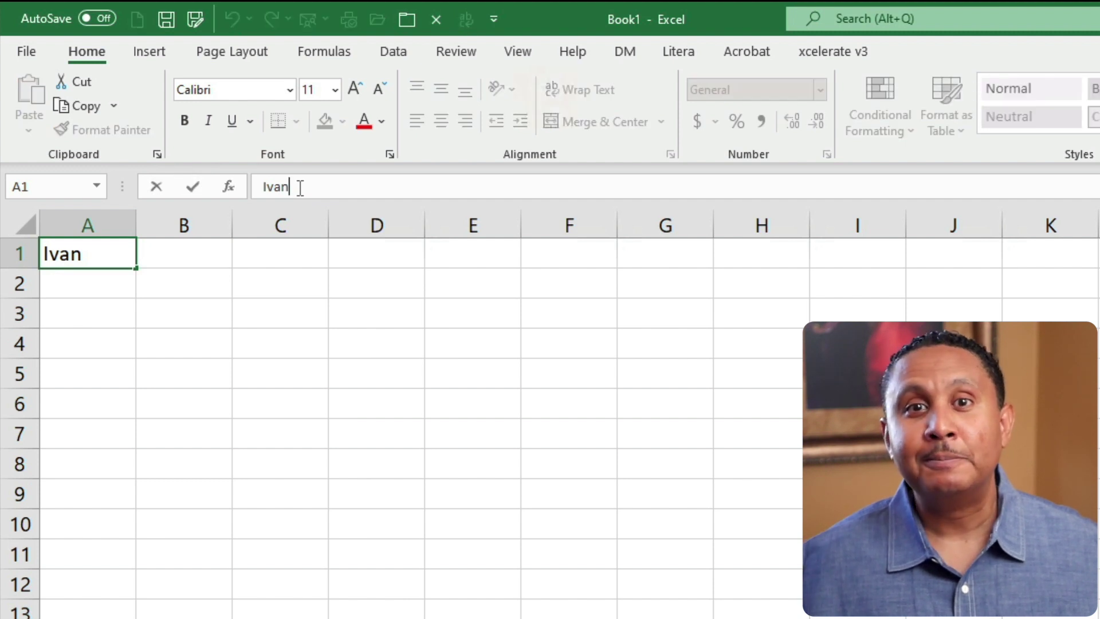
{"action": "left_click", "coordinate": [84, 253]}
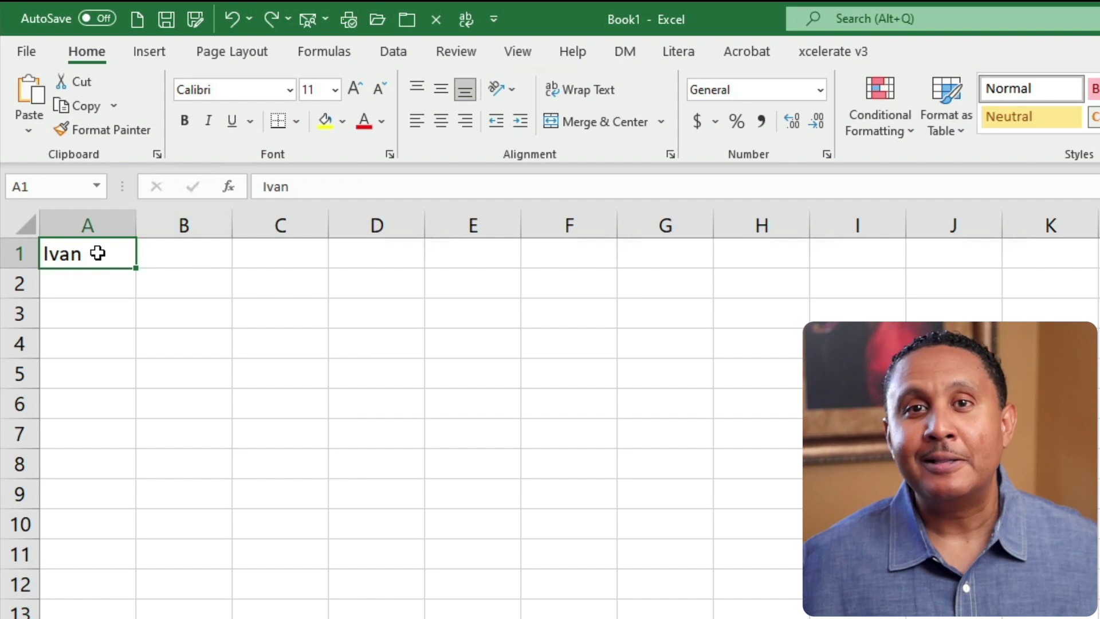
{"action": "double_click", "coordinate": [97, 253]}
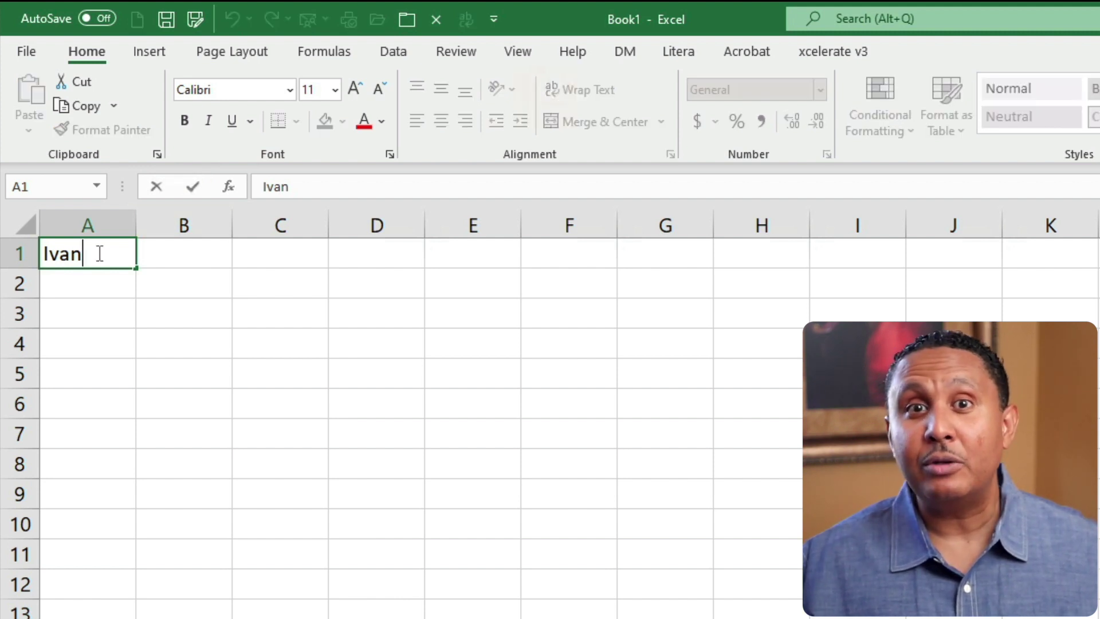
{"action": "key", "text": "Left"}
{"action": "key", "text": "Right"}
{"action": "key", "text": "Right"}
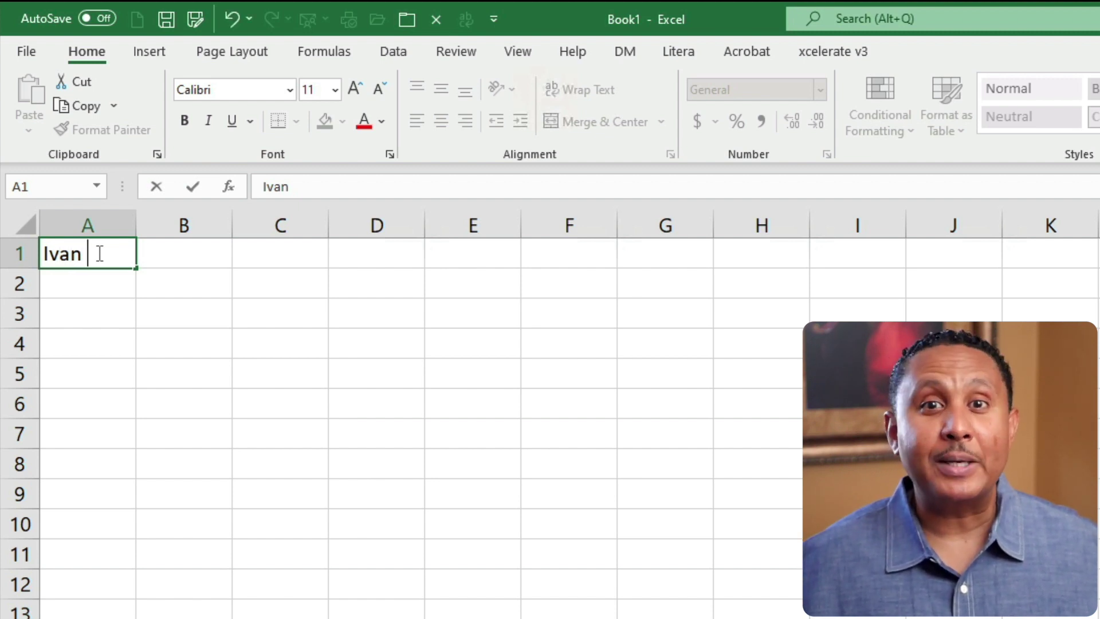
{"action": "type", "text": "YouTube"}
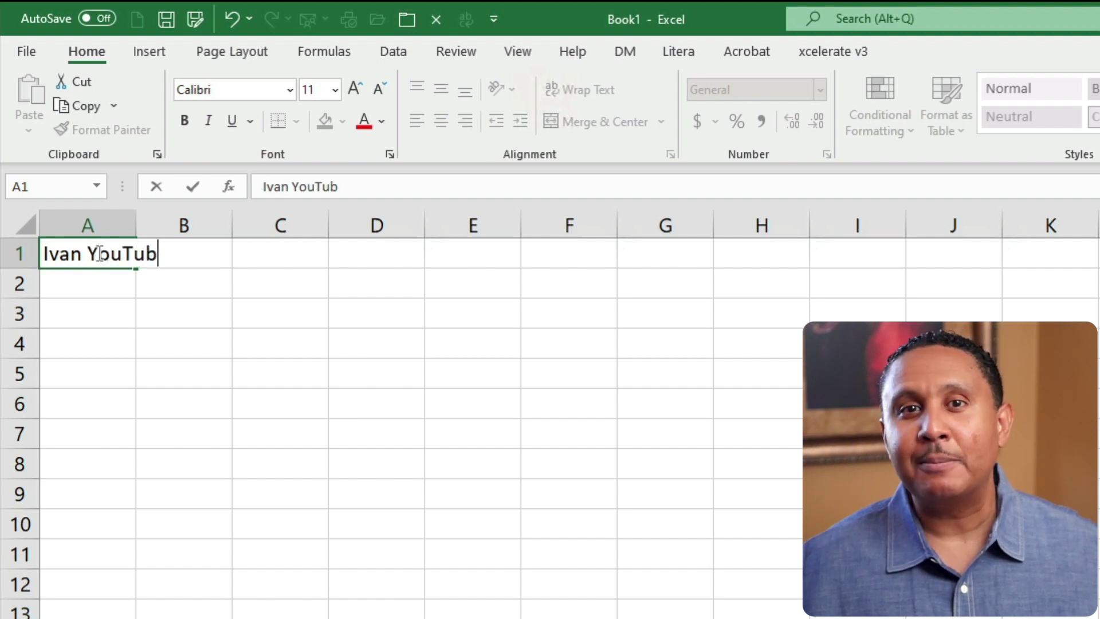
{"action": "key", "text": "ctrl+Return"}
{"action": "key", "text": "Return"}
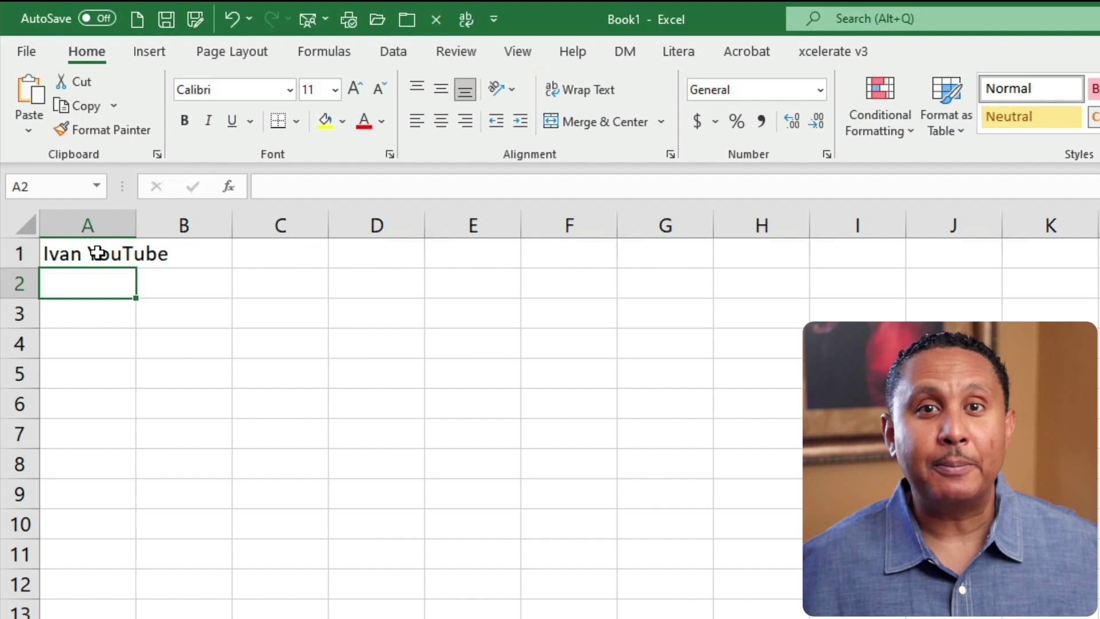
Enter 25 in A2 and October 1, 2023 in A3, then select A3.
{"action": "type", "text": "25"}
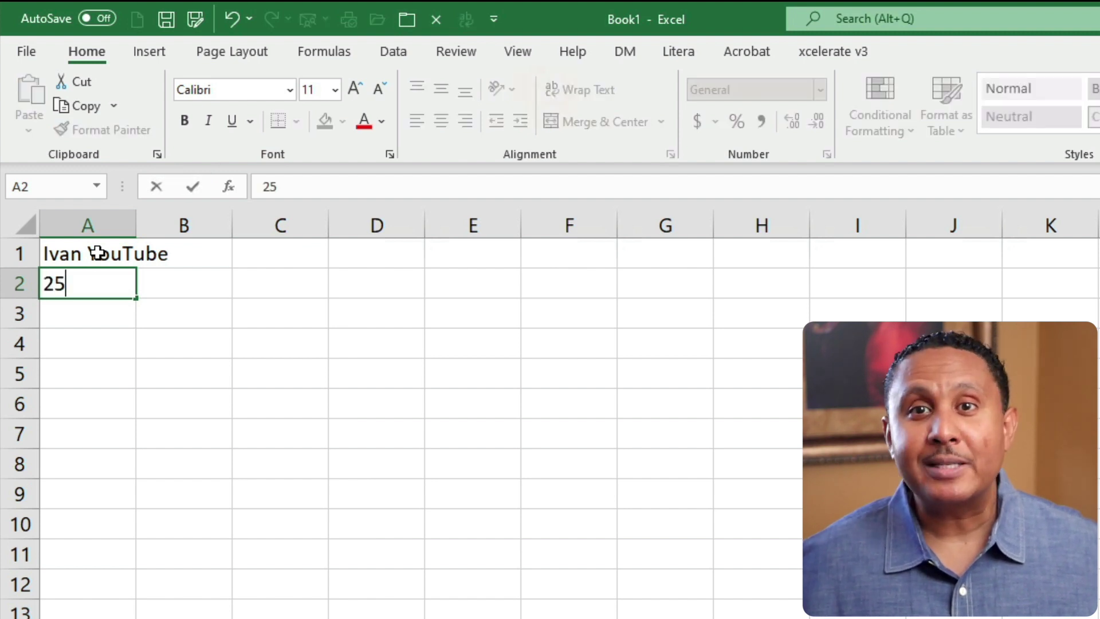
{"action": "key", "text": "Return"}
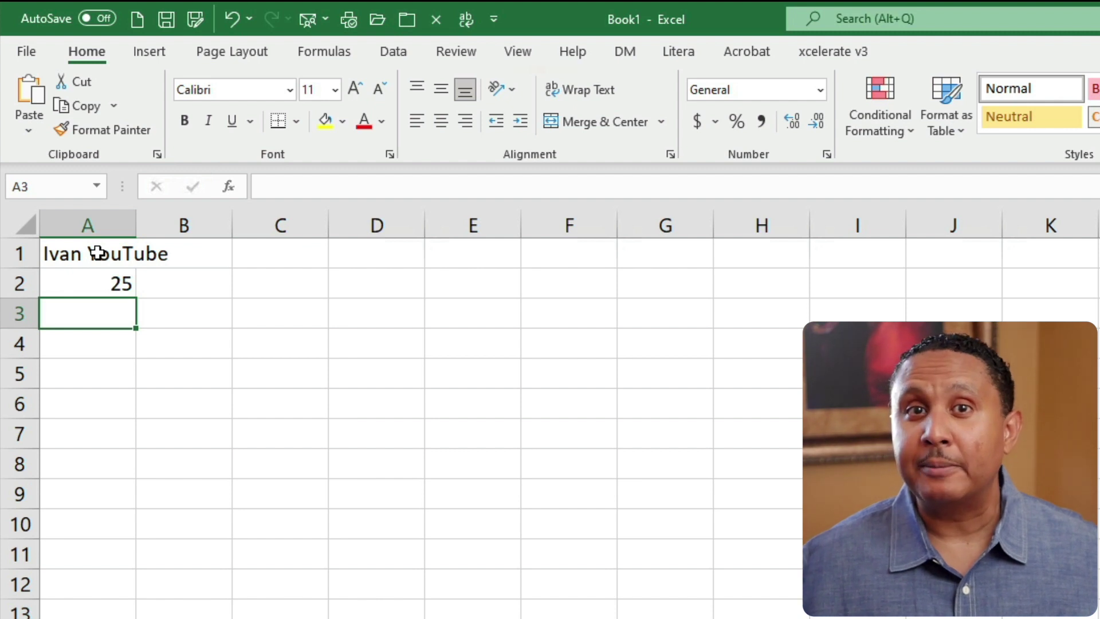
{"action": "type", "text": "October 1, 202"}
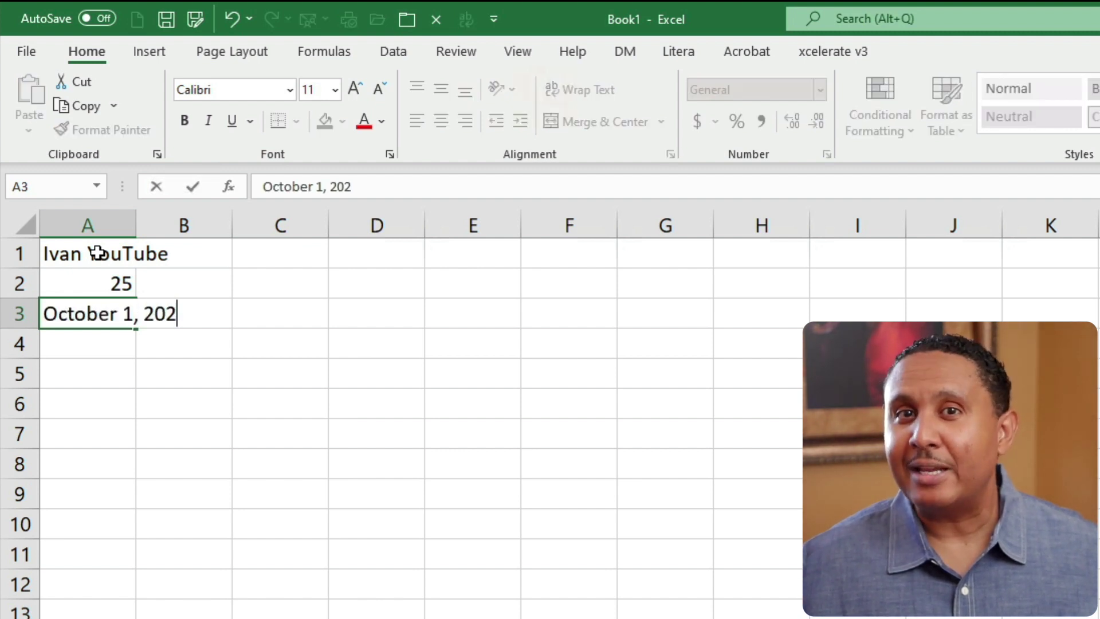
{"action": "type", "text": "3"}
{"action": "key", "text": "Return"}
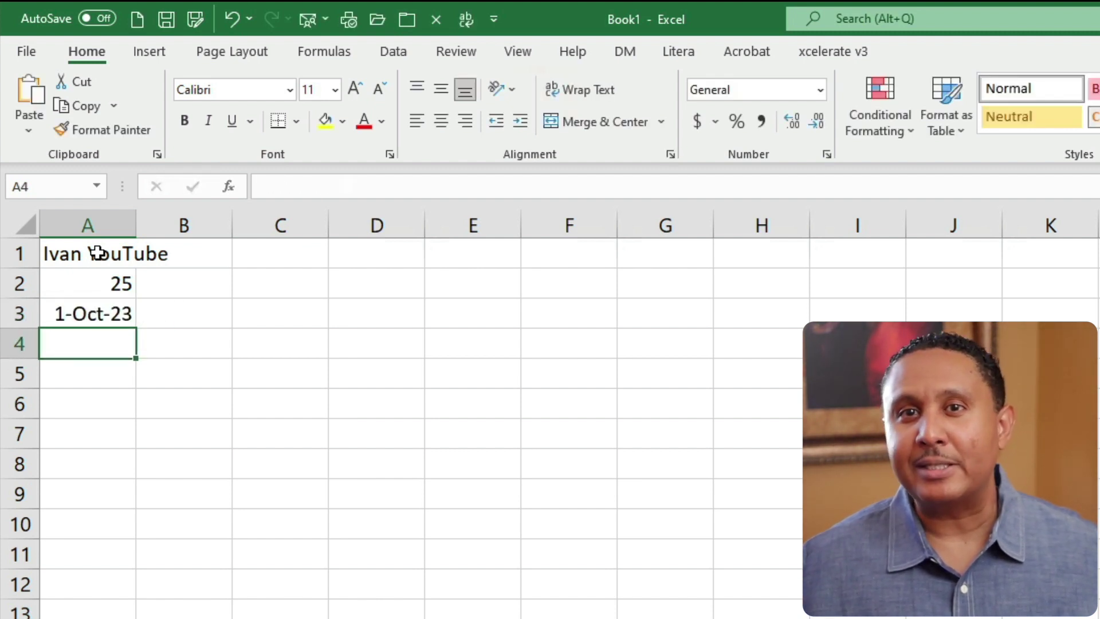
{"action": "left_click", "coordinate": [94, 311]}
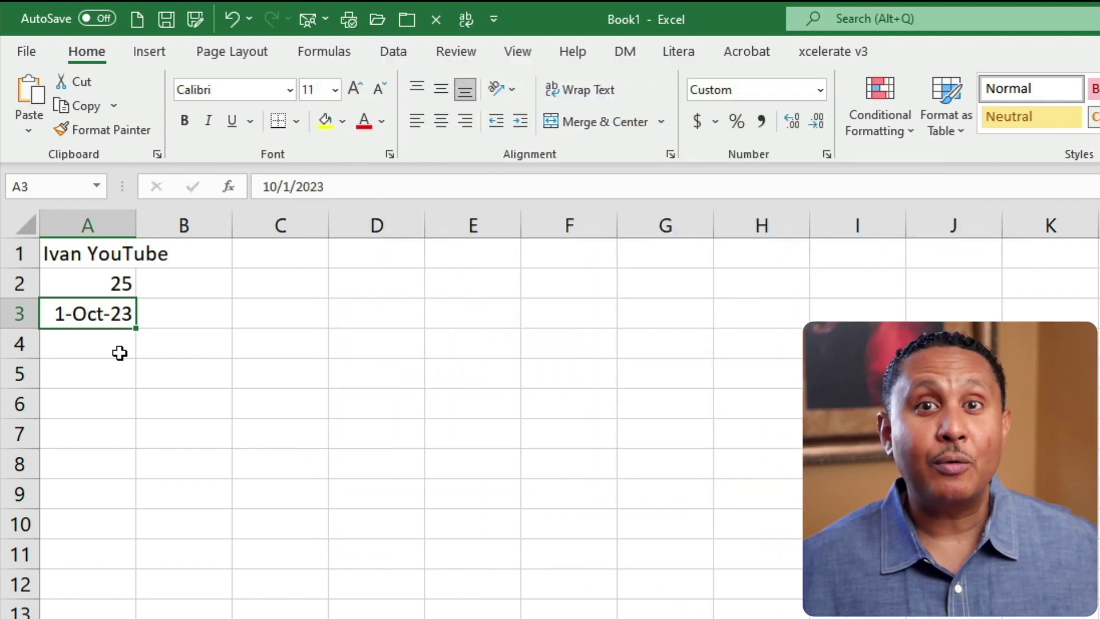
Enter a street address in A4, then reselect the date in A3.
{"action": "left_click", "coordinate": [119, 353]}
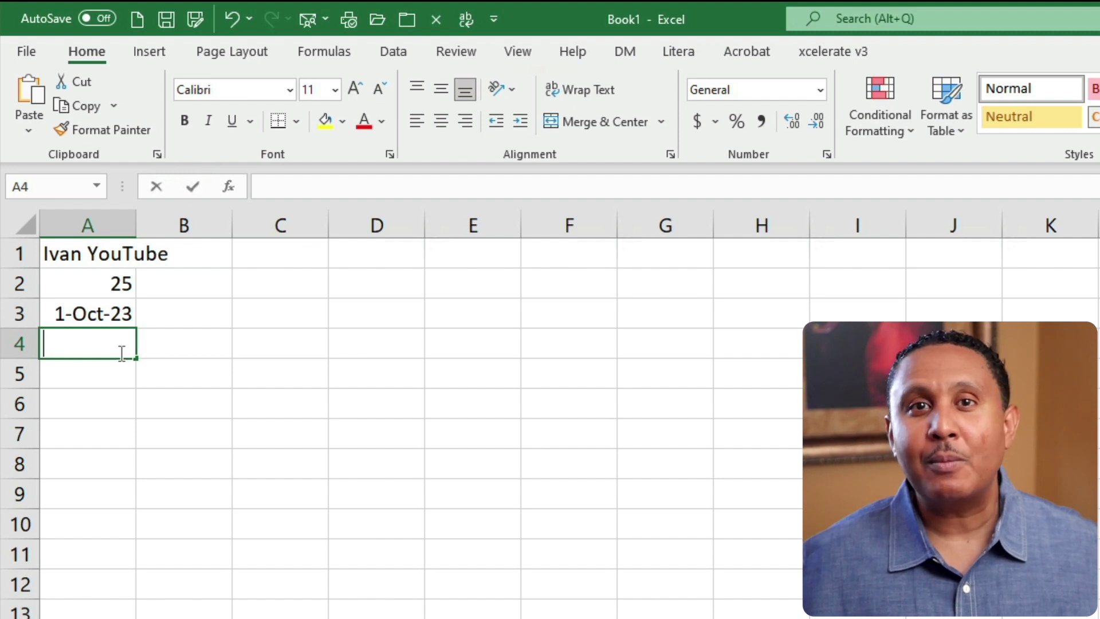
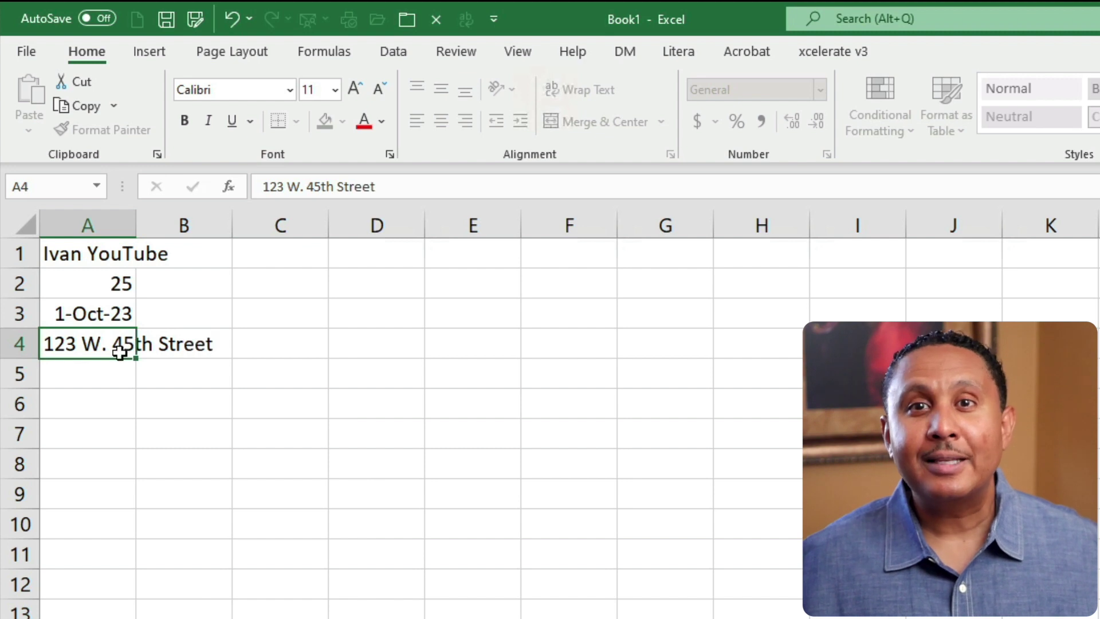
{"action": "key", "text": "Return"}
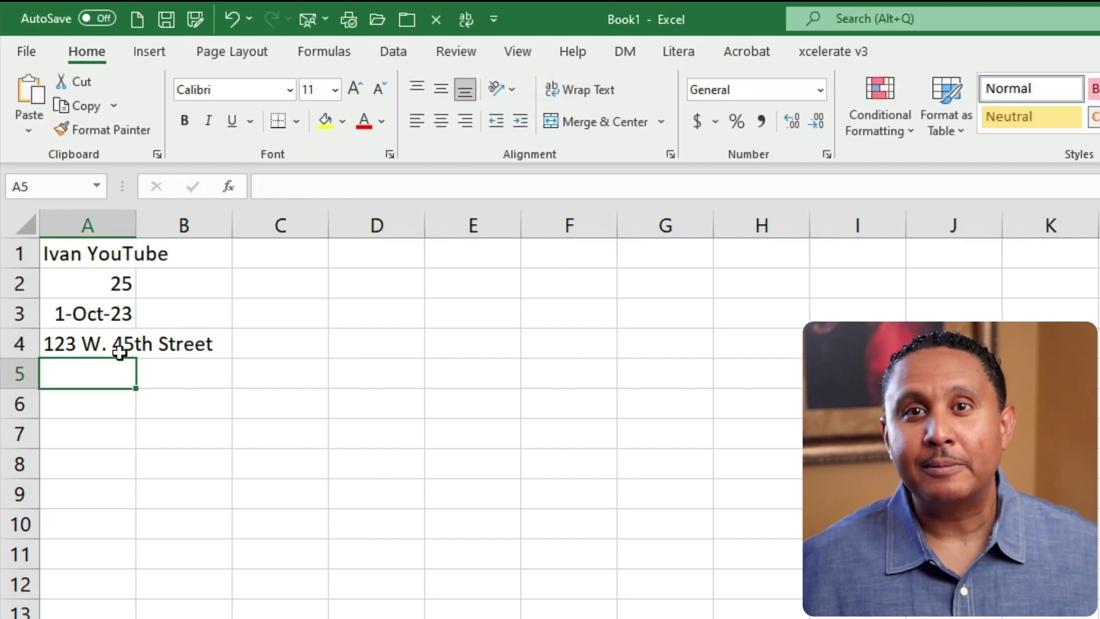
{"action": "left_click", "coordinate": [94, 315]}
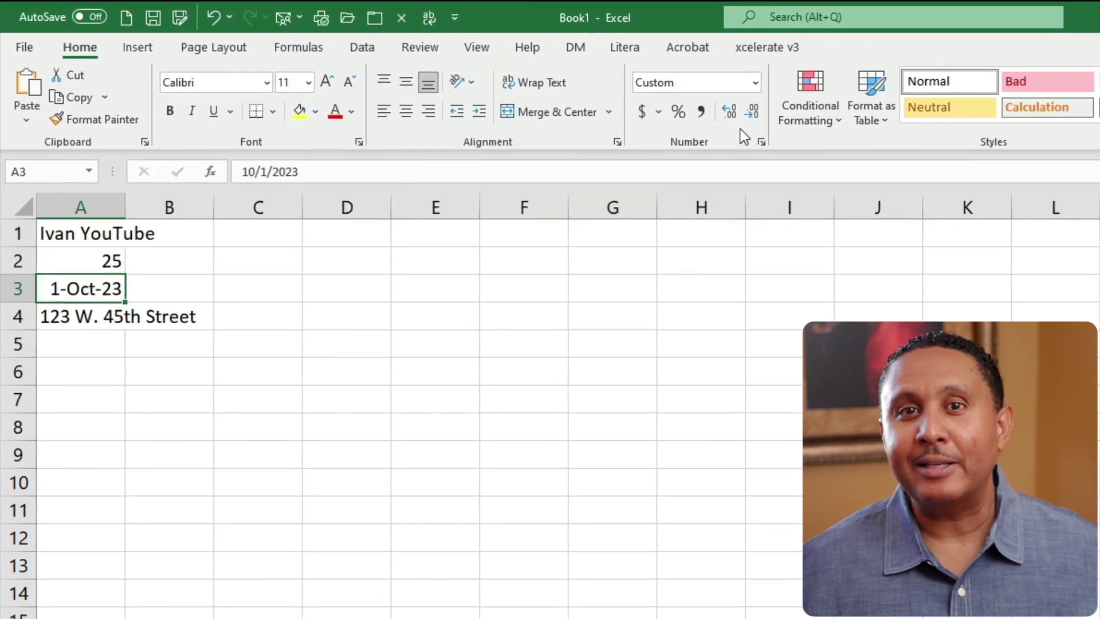
Apply the Long Date number format to A3, showing Sunday, October 1, 2023.
{"action": "left_click", "coordinate": [755, 84]}
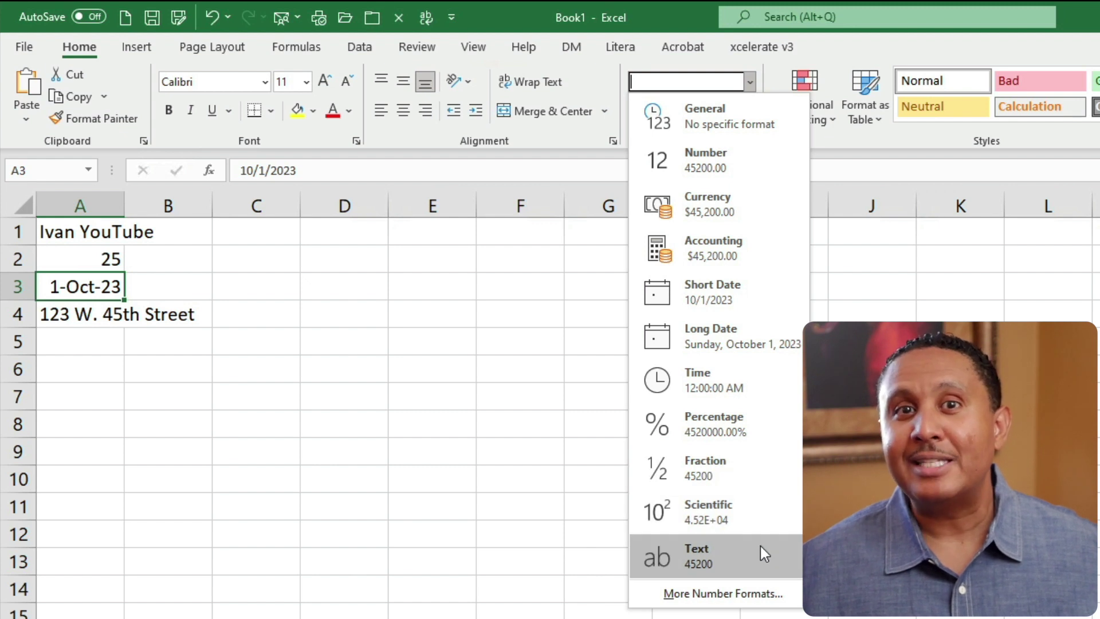
{"action": "left_click", "coordinate": [762, 330]}
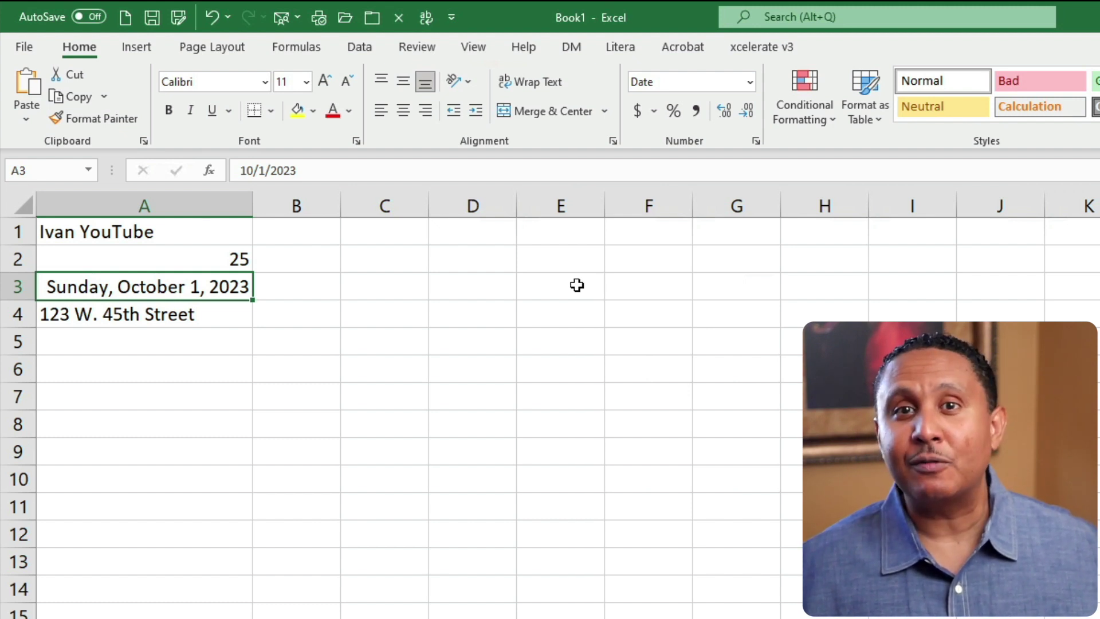
{"action": "left_click", "coordinate": [750, 82]}
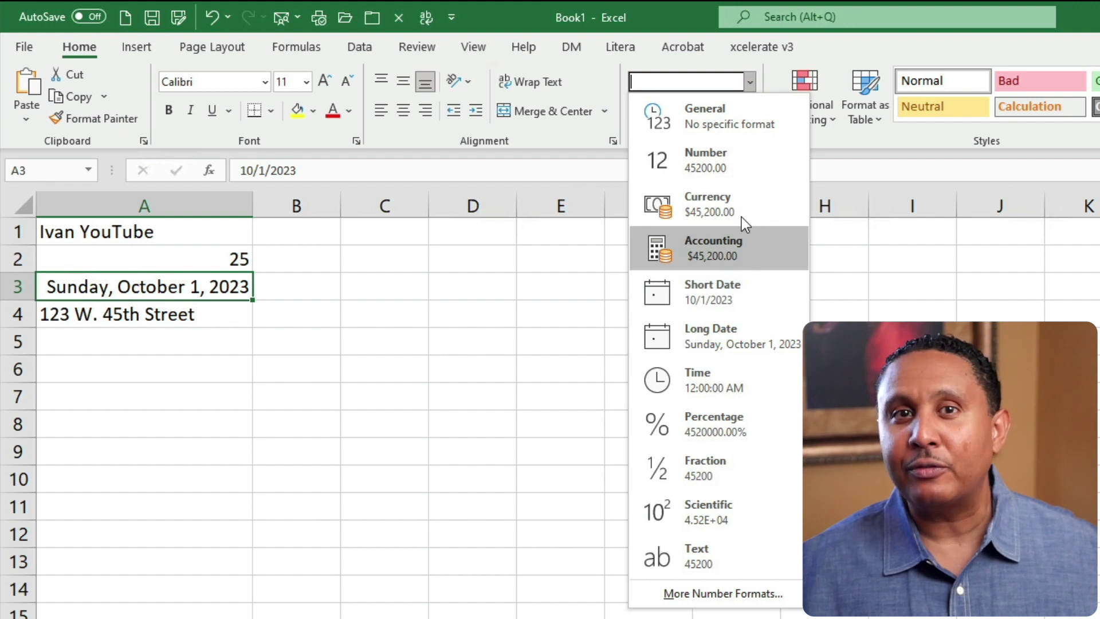
{"action": "left_click", "coordinate": [748, 85]}
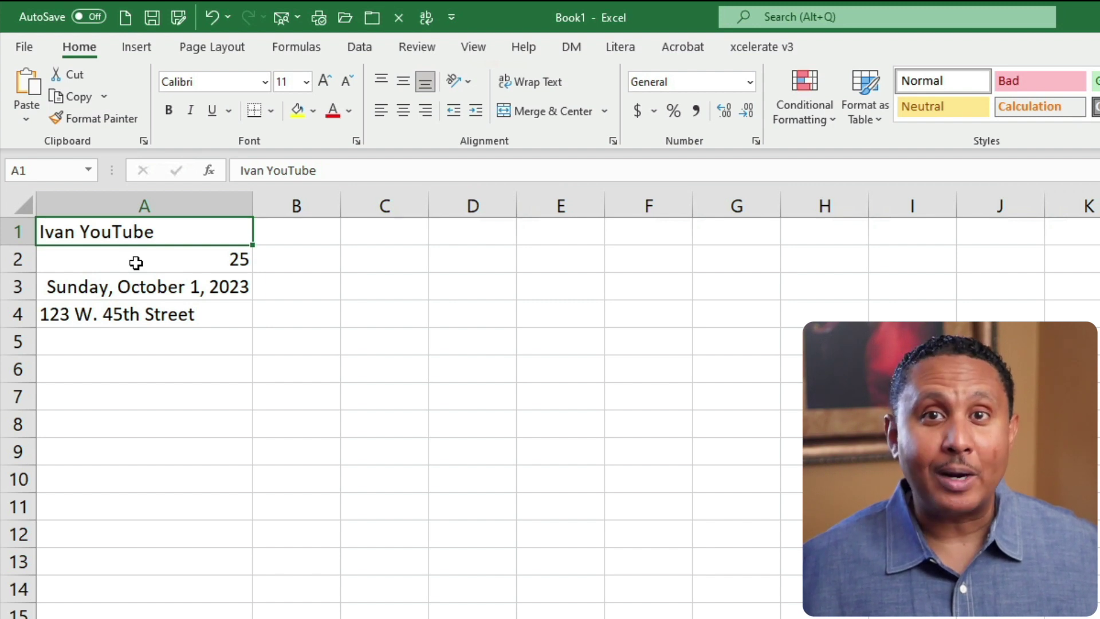
{"action": "left_click", "coordinate": [424, 112]}
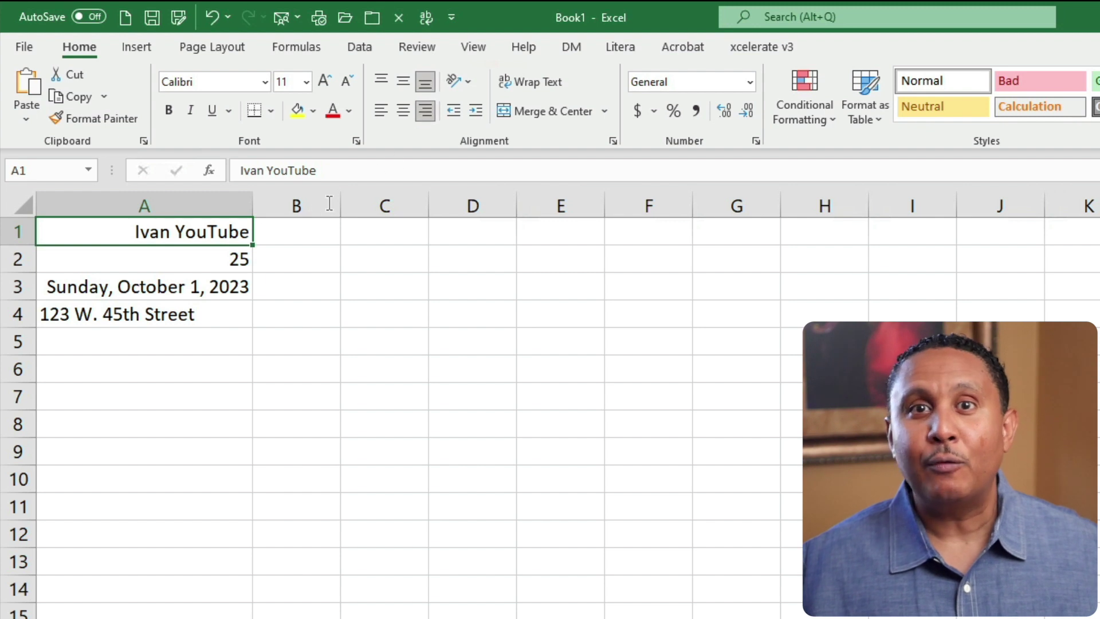
{"action": "left_click", "coordinate": [296, 235]}
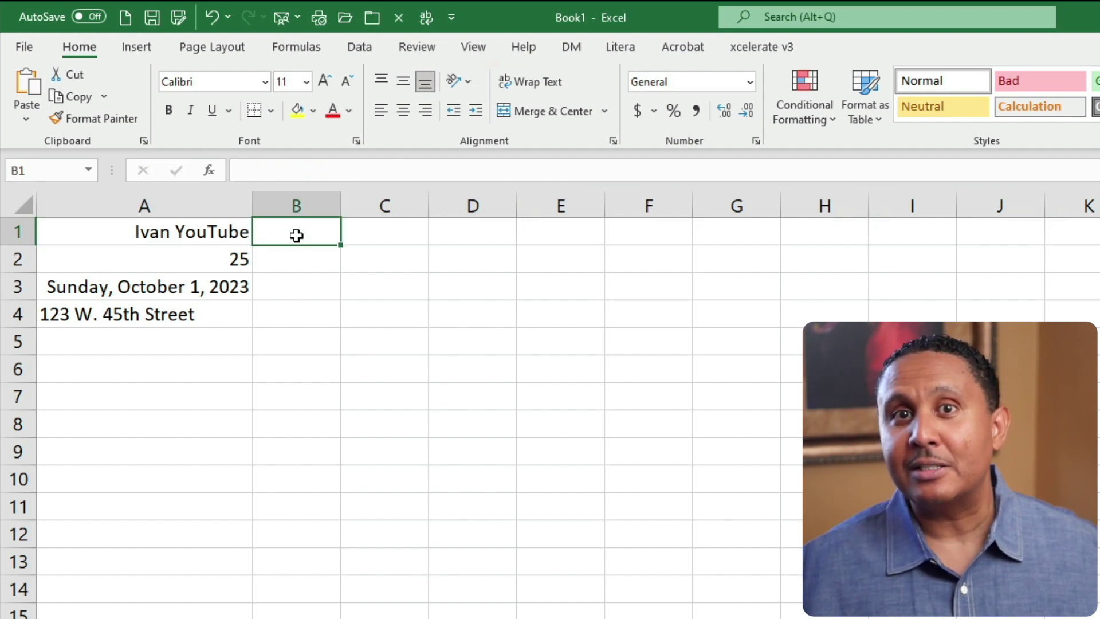
{"action": "left_click", "coordinate": [224, 234]}
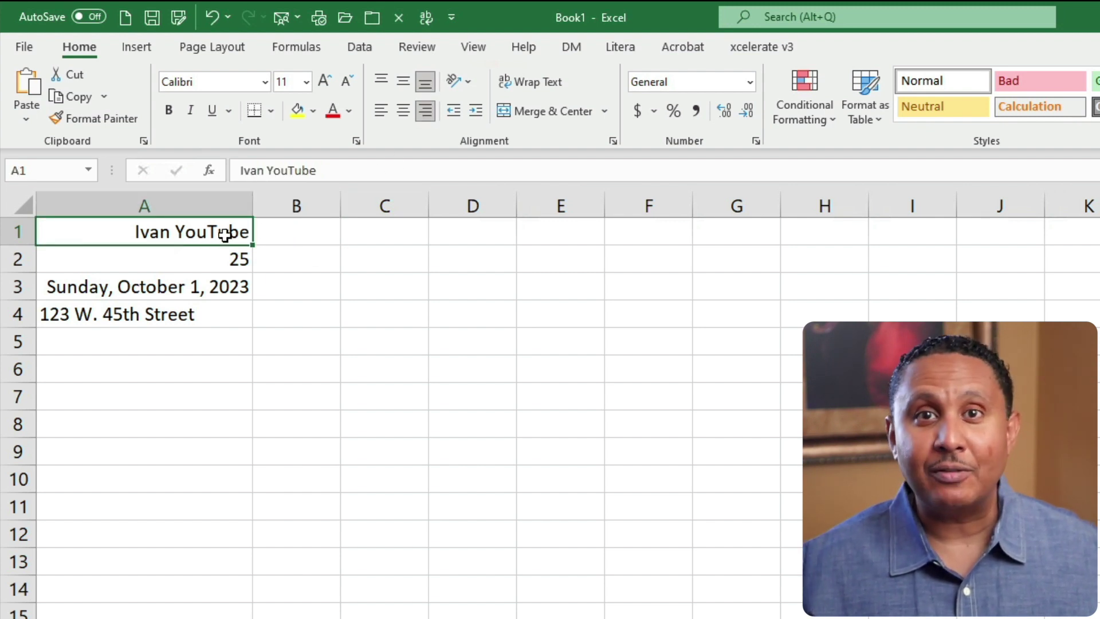
{"action": "left_click", "coordinate": [427, 115]}
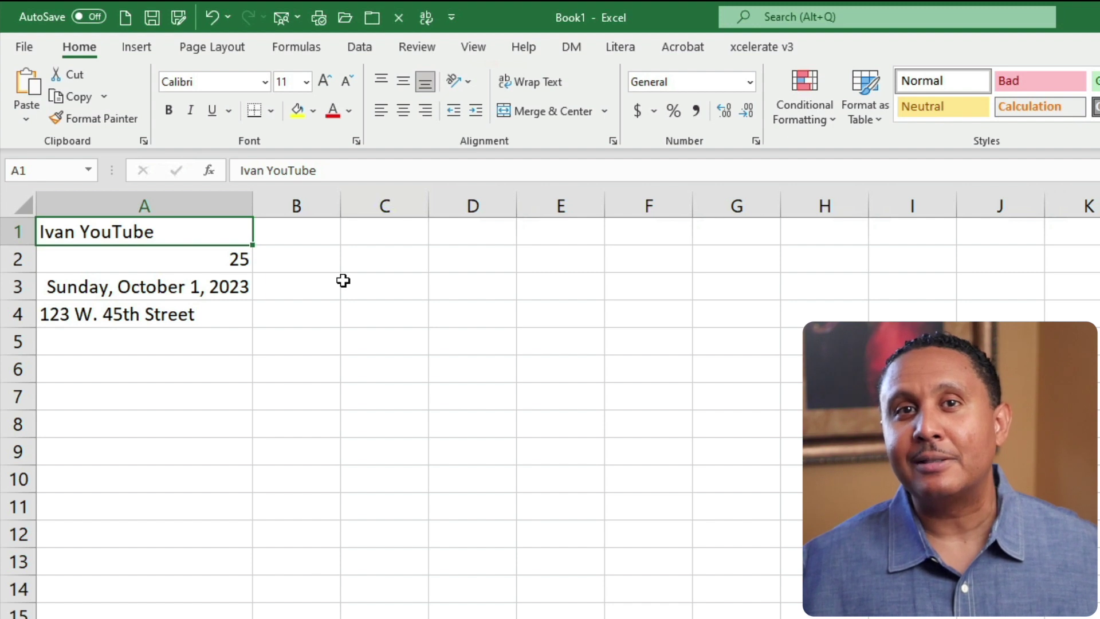
Select A2 and drag column A's border to widen it to 30.57.
{"action": "left_click", "coordinate": [198, 258]}
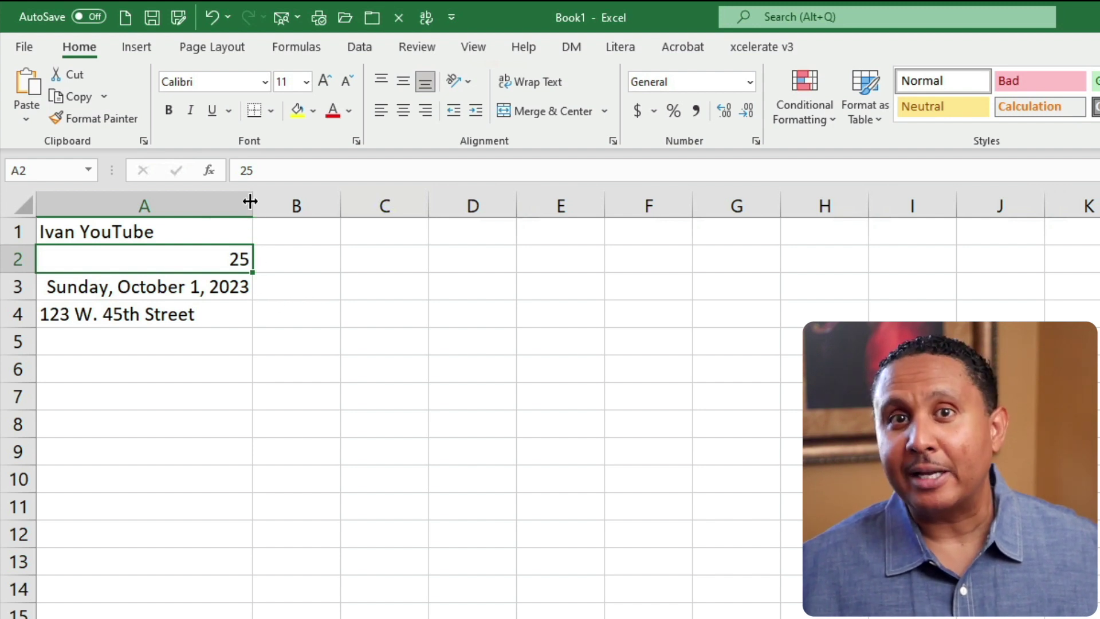
{"action": "left_click_drag", "start_coordinate": [253, 200], "coordinate": [340, 203]}
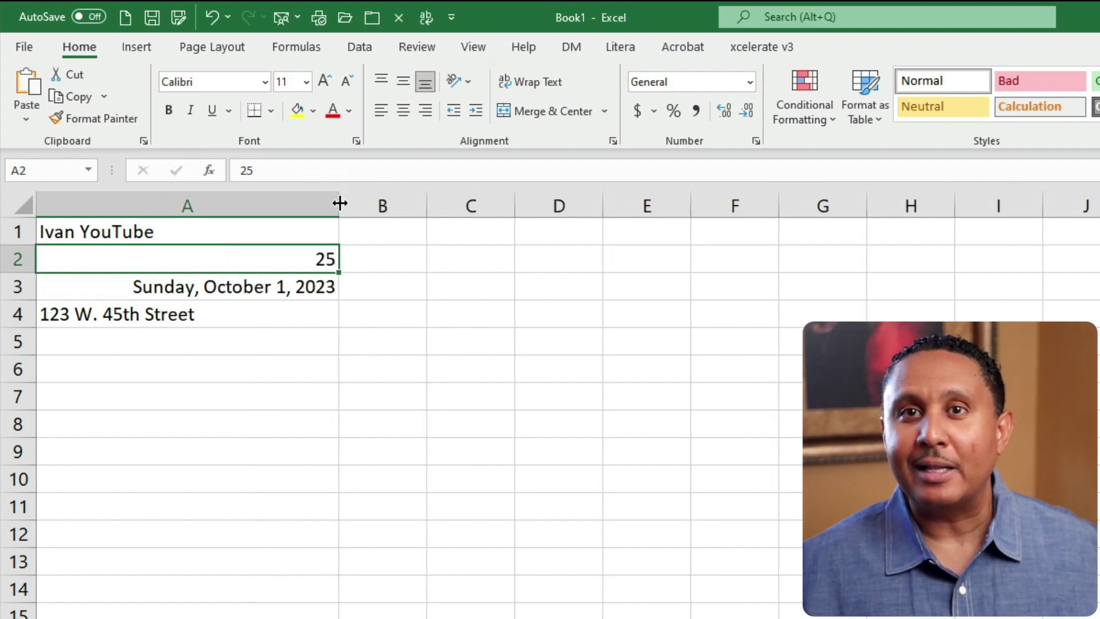